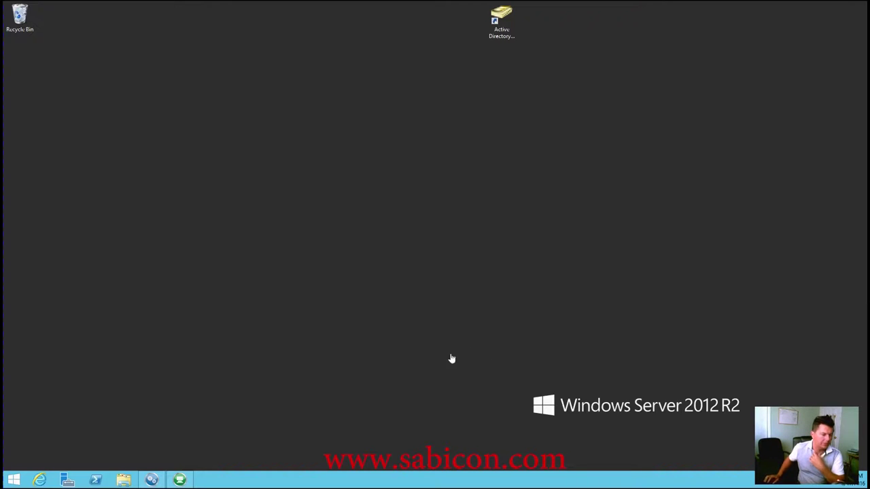
- Launch AppSense Application Manager from the Start screen
left_click(13, 480)
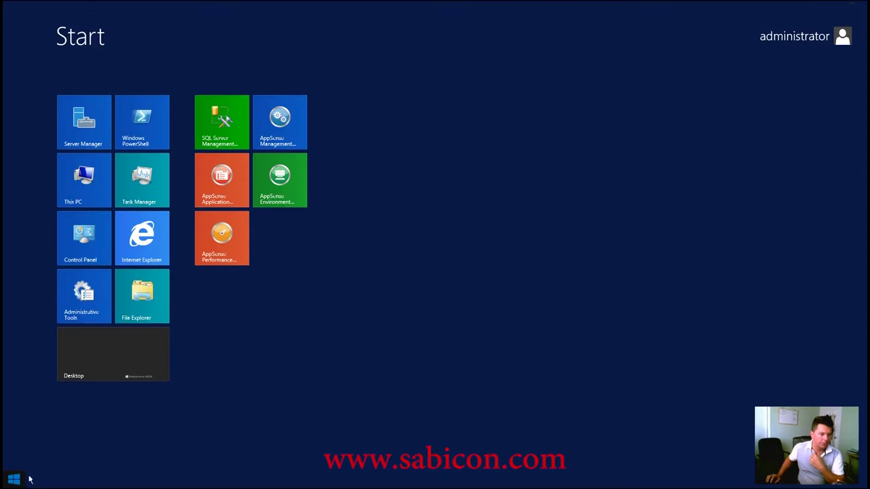
left_click(214, 194)
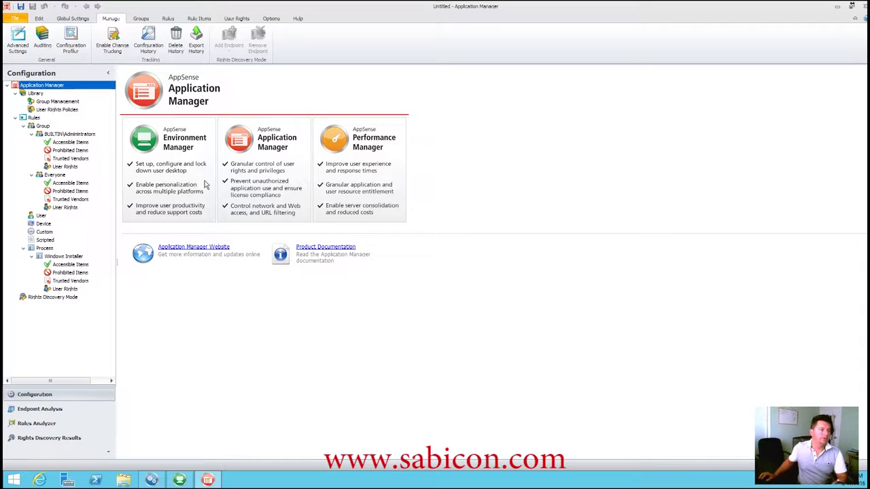
- Import the Device Licensing Example configuration from MSI and collapse the Rules and Library branches
left_click(16, 19)
mouse_move(18, 51)
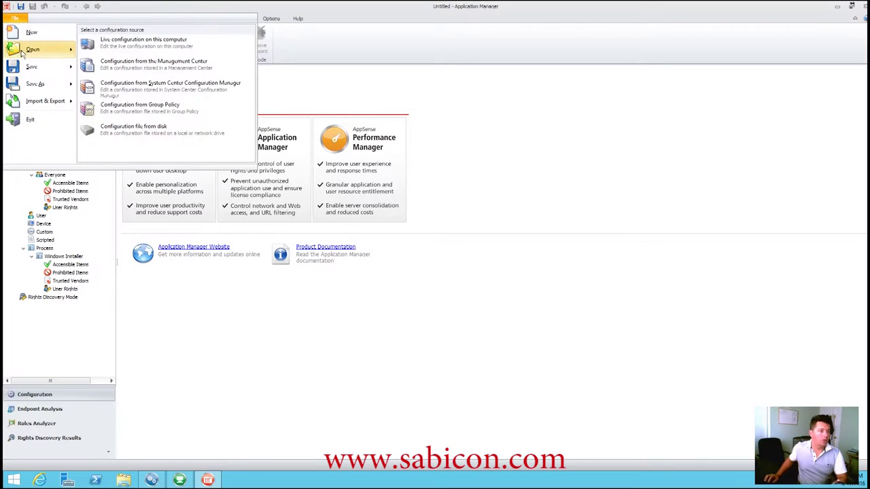
mouse_move(48, 102)
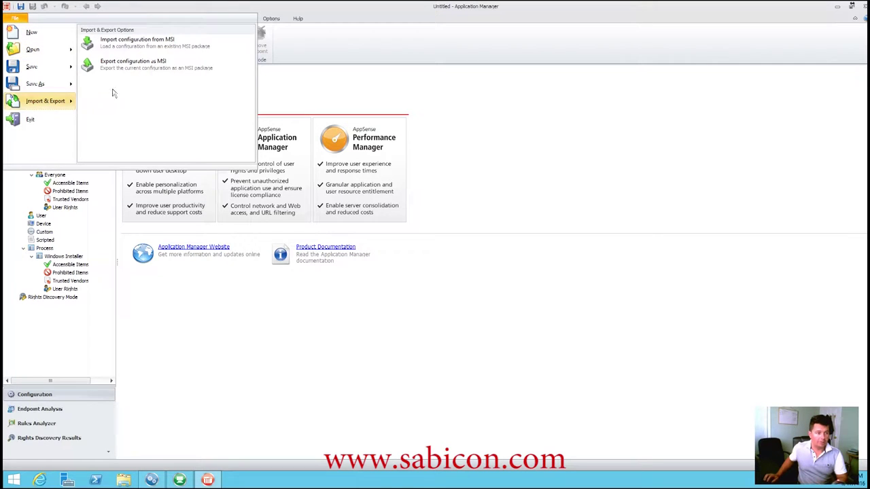
left_click(139, 44)
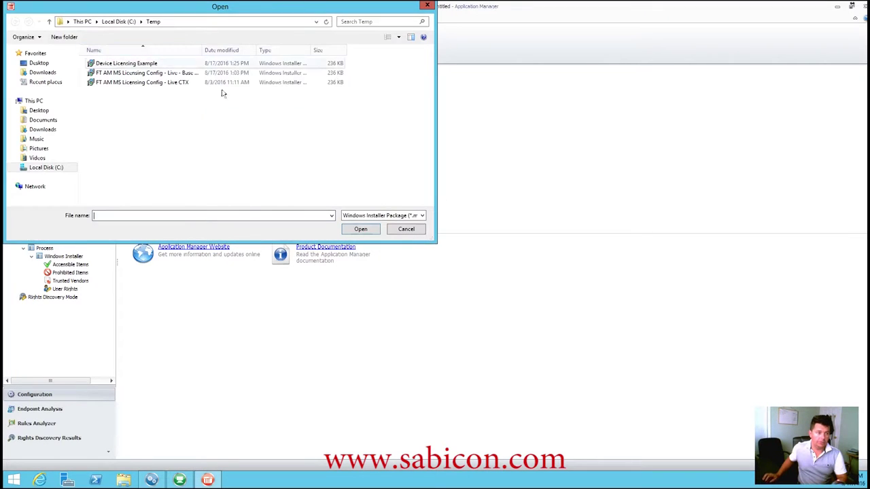
double_click(127, 63)
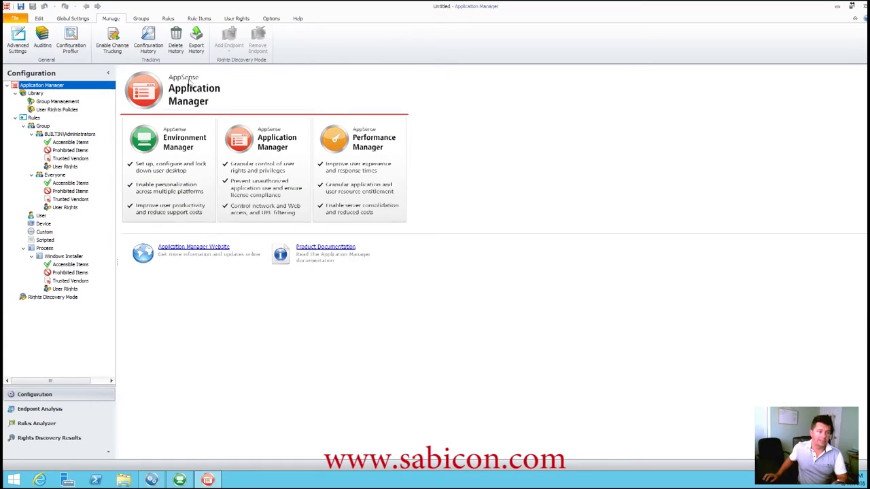
left_click(15, 118)
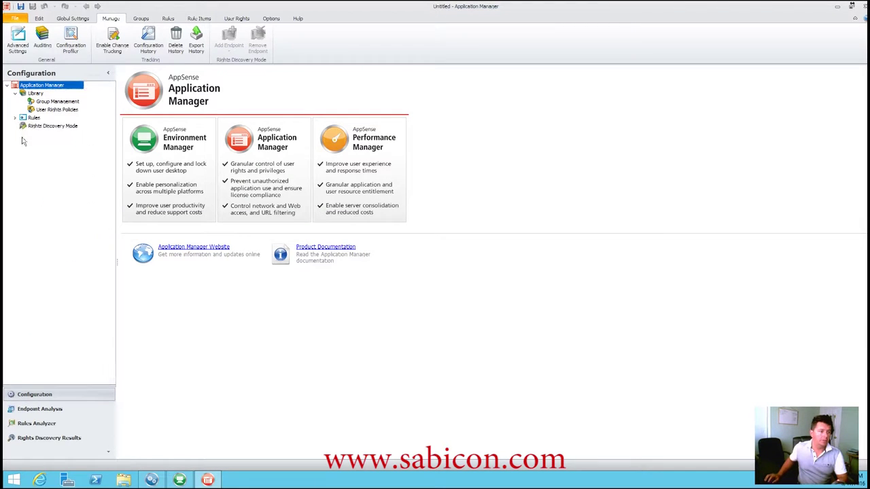
left_click(15, 94)
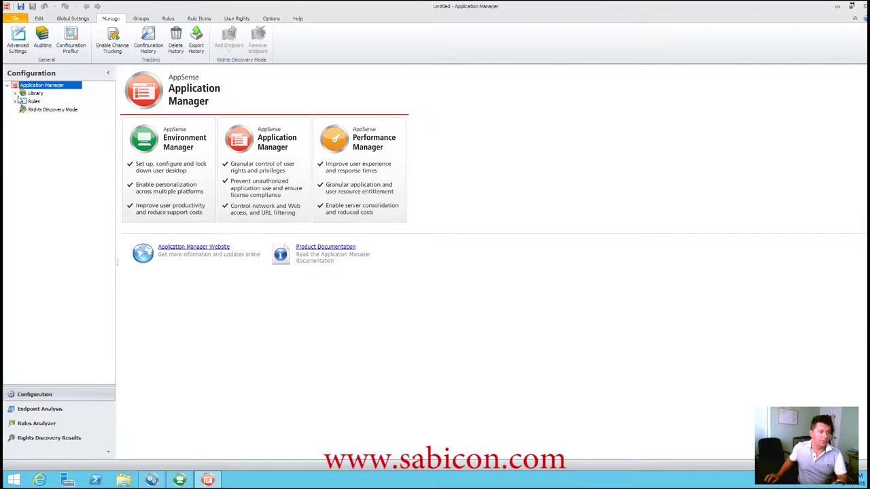
left_click(75, 19)
left_click(15, 40)
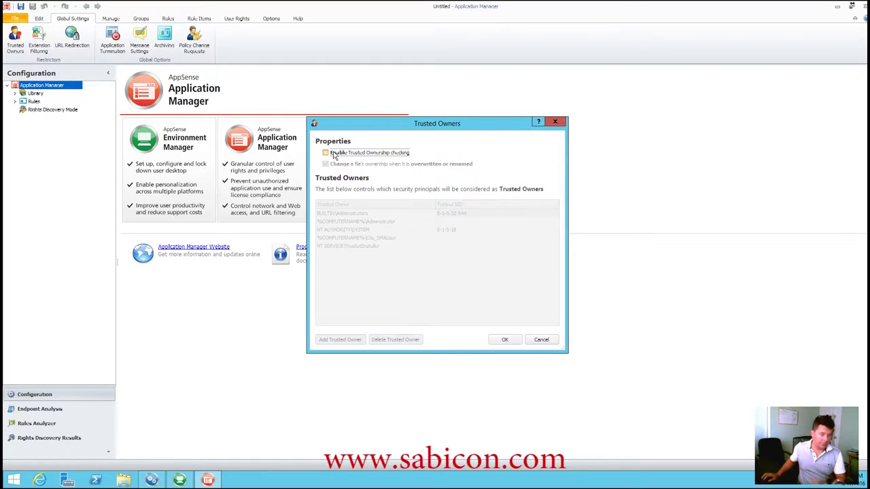
left_click(542, 339)
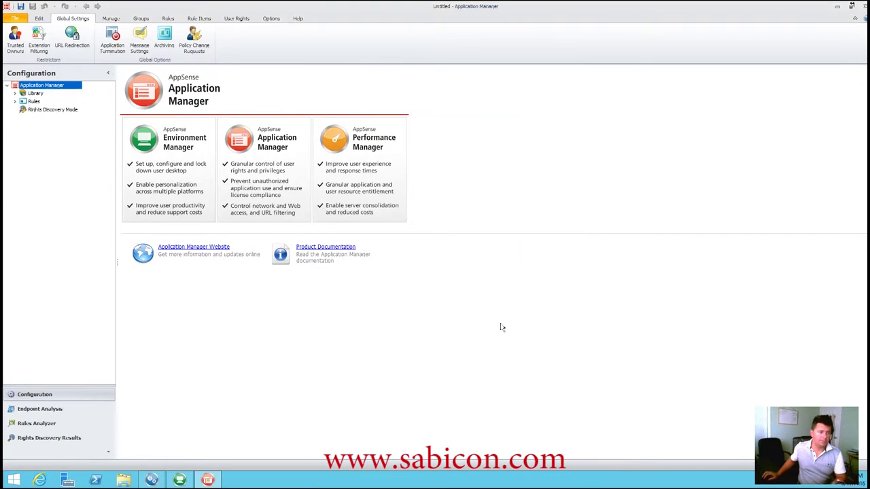
- Collapse the Administrators, User, Scripted and Process rules and display Everyone's Prohibited Items
left_click(15, 102)
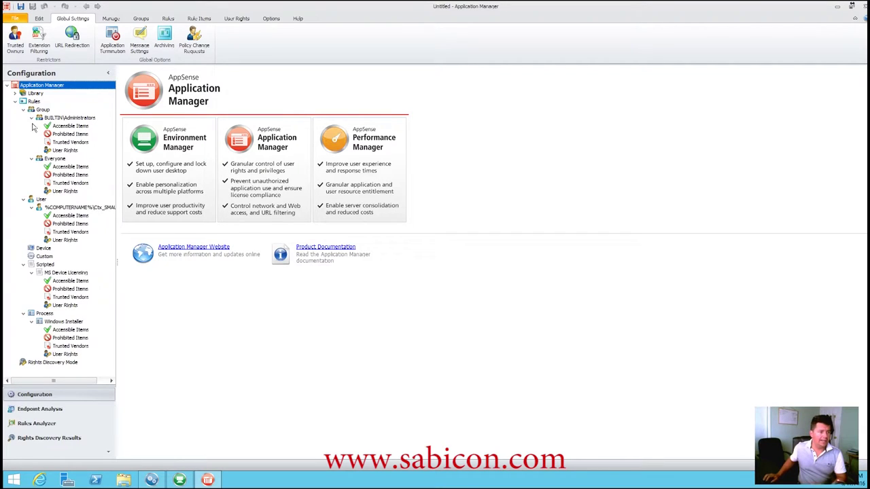
left_click(31, 117)
left_click(24, 167)
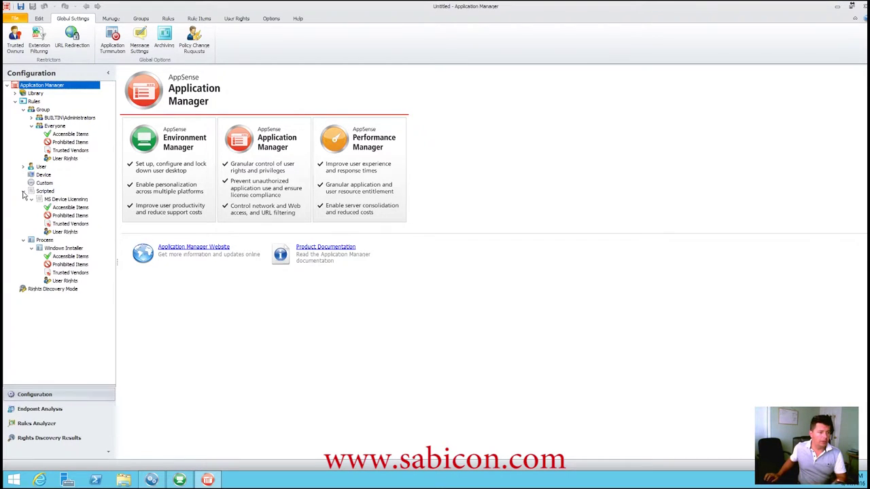
left_click(23, 191)
left_click(23, 199)
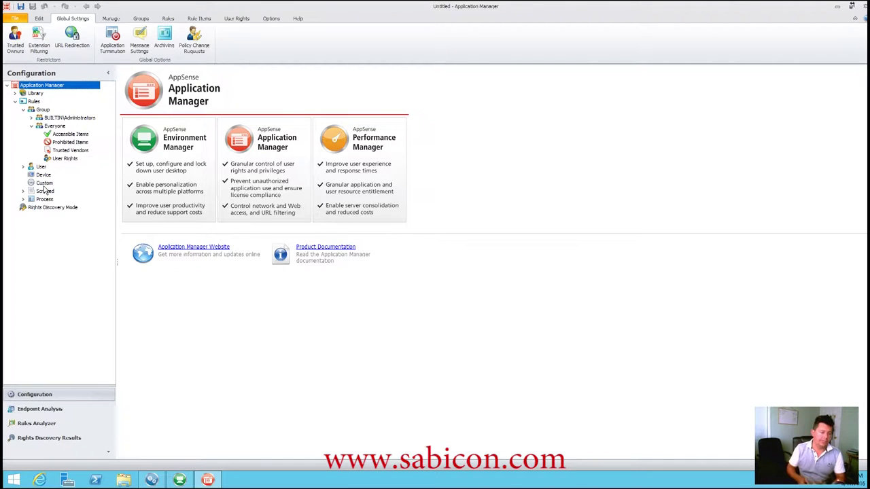
left_click(70, 143)
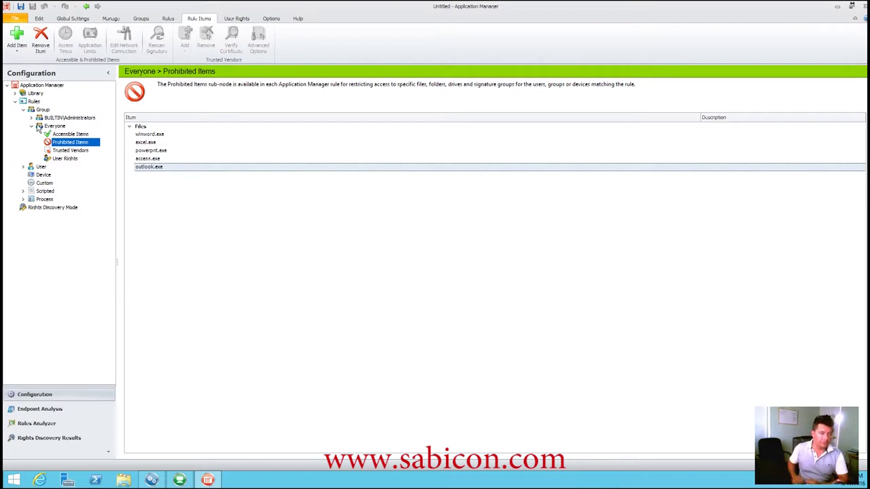
- Create a new device rule named 'MS Licensing'
left_click(45, 176)
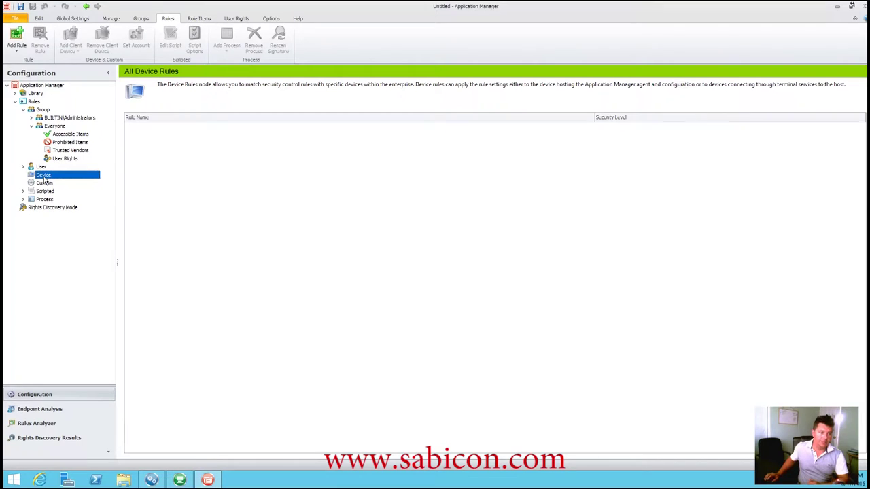
right_click(45, 179)
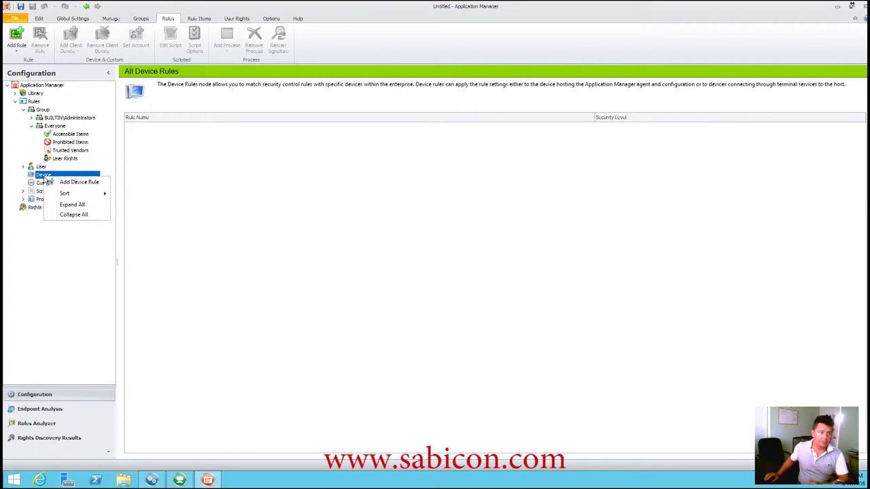
left_click(78, 185)
right_click(82, 183)
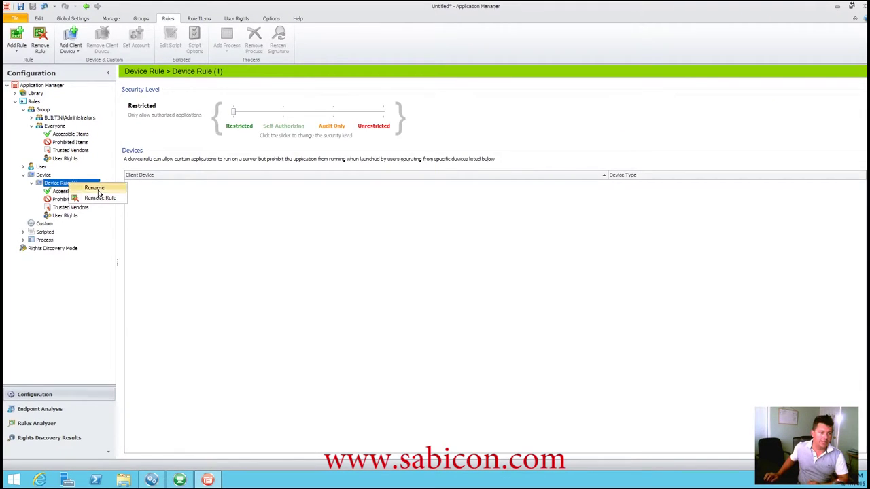
left_click(96, 188)
type("MS")
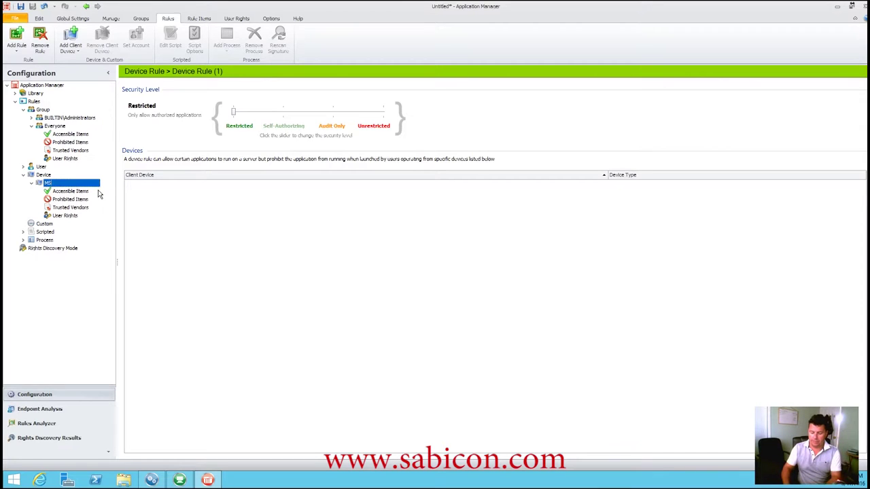
type(" Licensing")
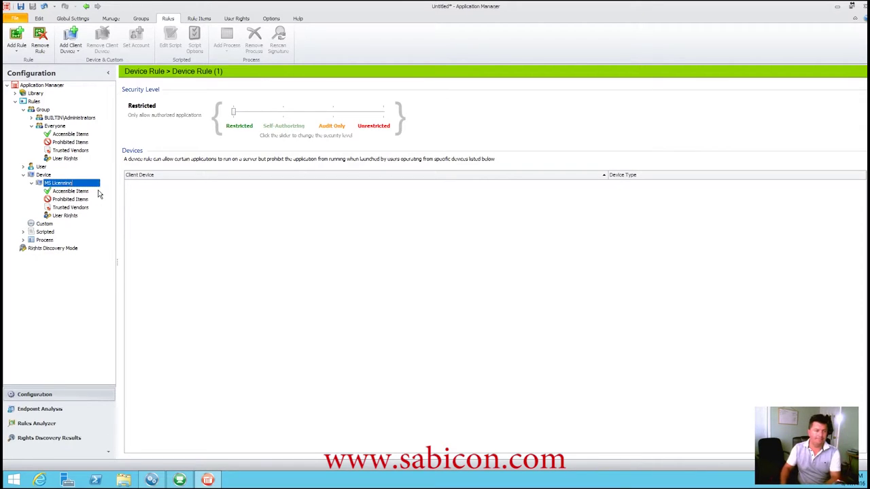
key("Return")
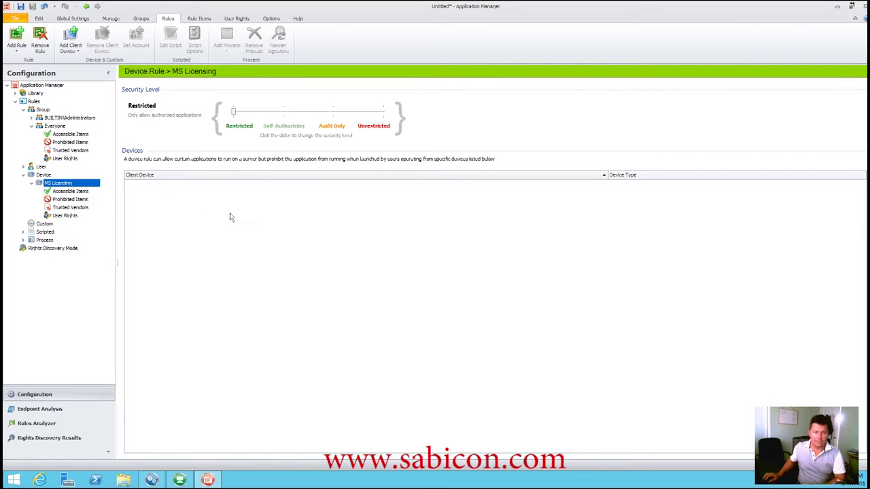
- Add client device WINTEST01 to MS Licensing with Device Type Connecting Device
right_click(207, 201)
mouse_move(242, 207)
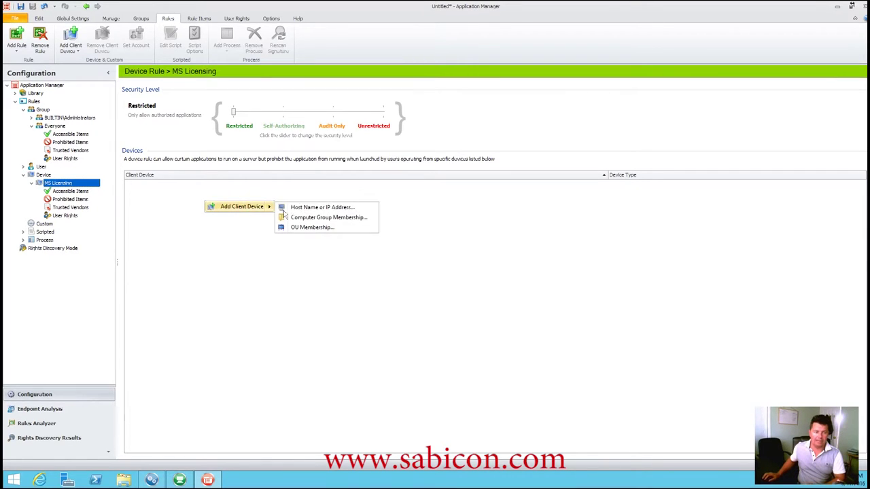
left_click(319, 210)
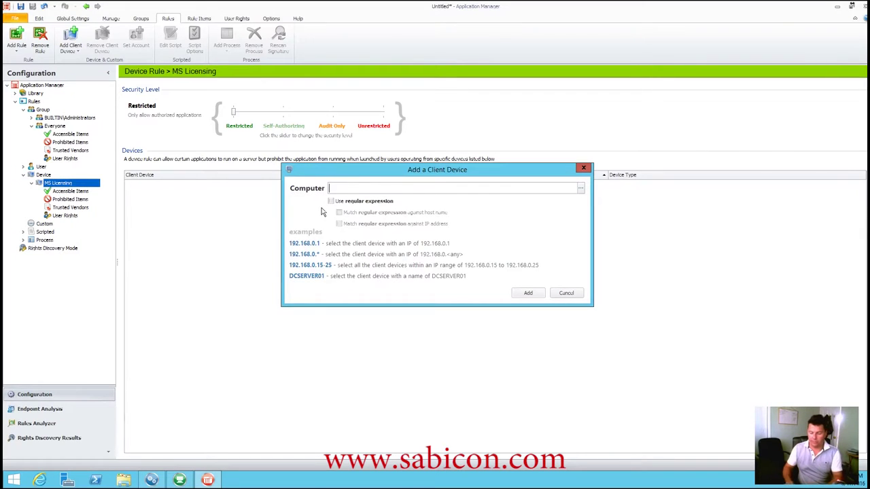
type("WINTEST")
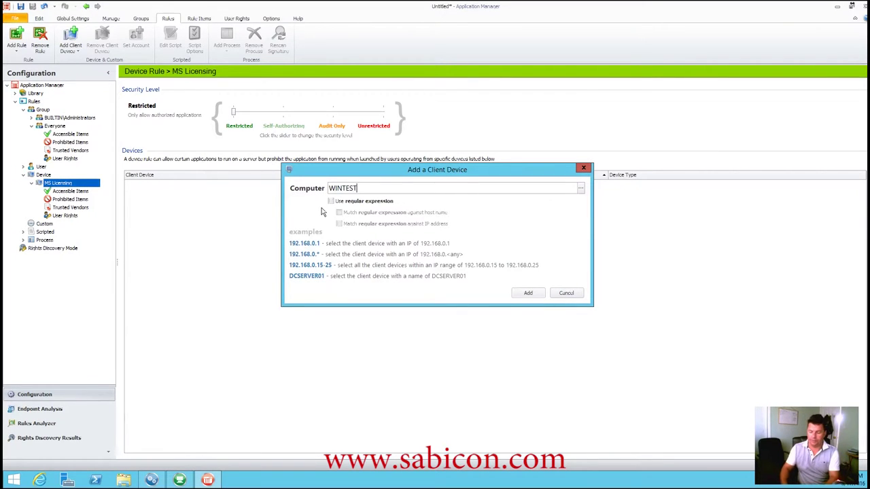
type("01")
key("Return")
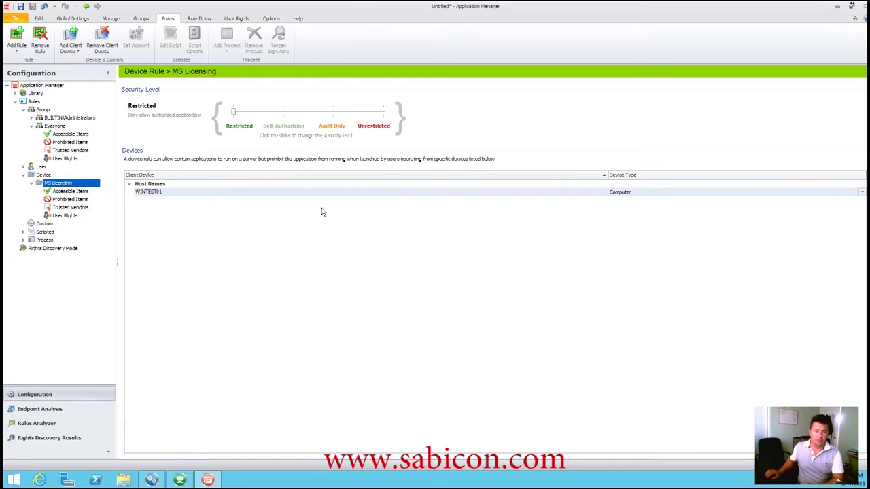
left_click_drag(605, 175, 366, 176)
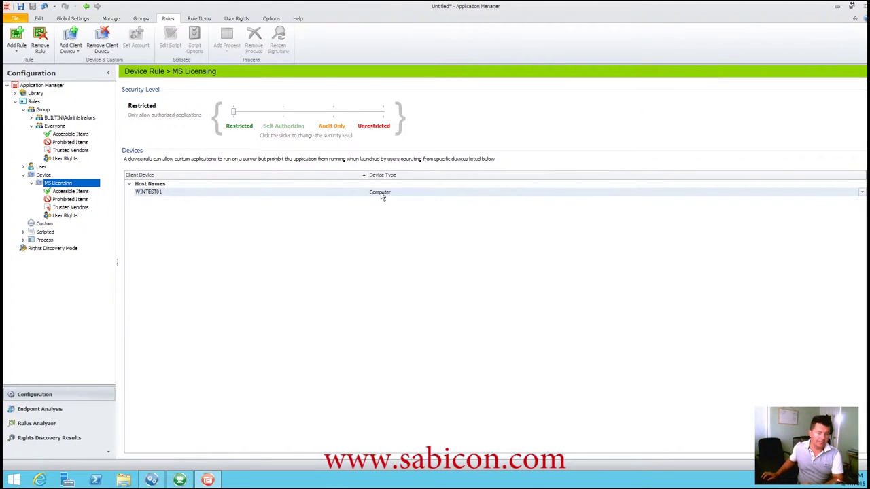
left_click(391, 194)
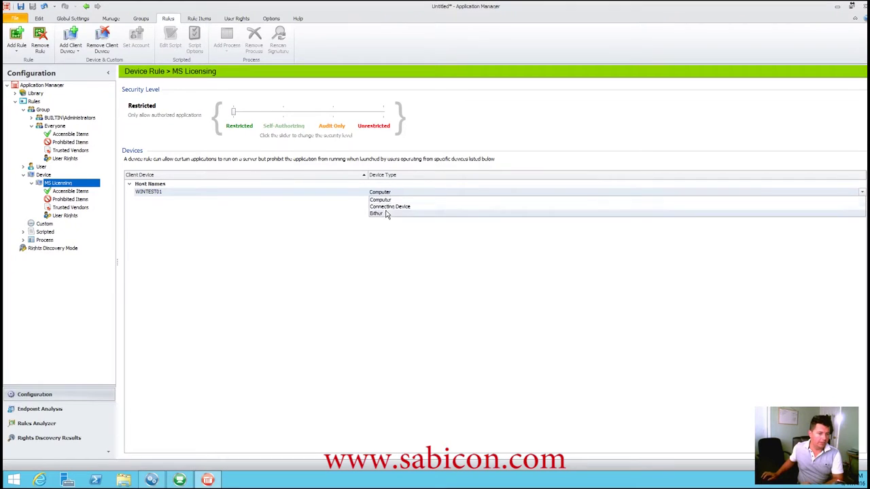
left_click(388, 207)
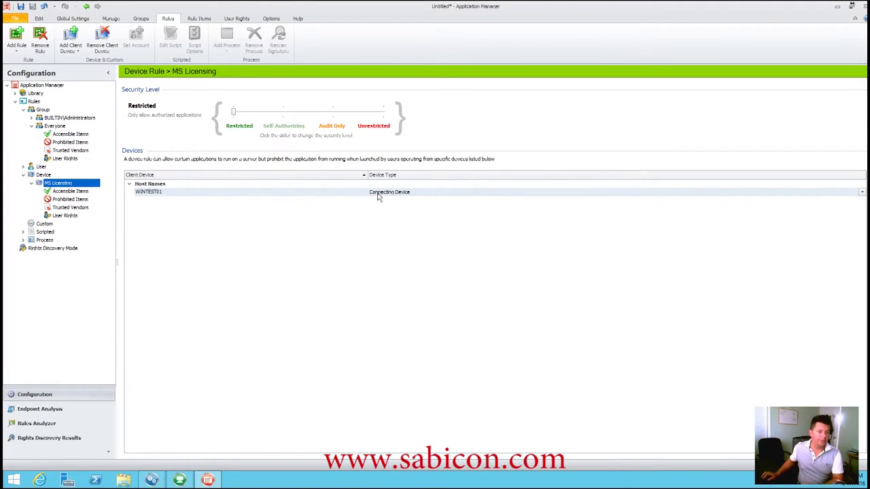
left_click(391, 197)
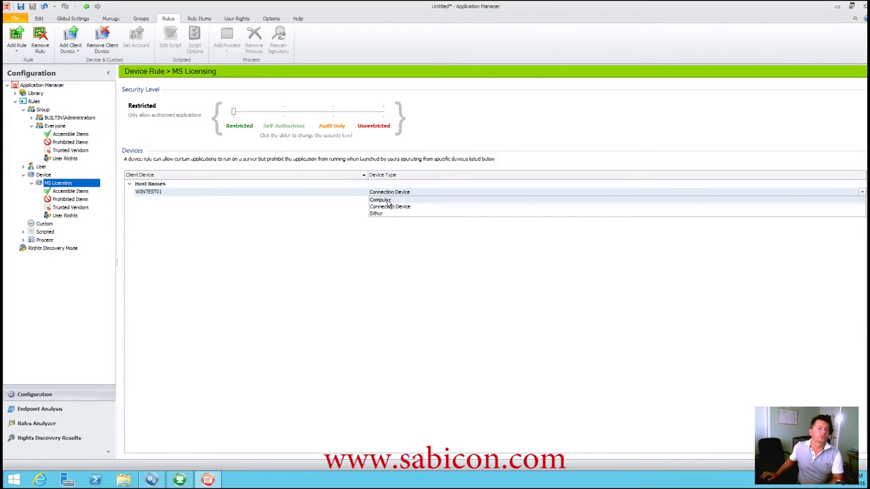
left_click(387, 207)
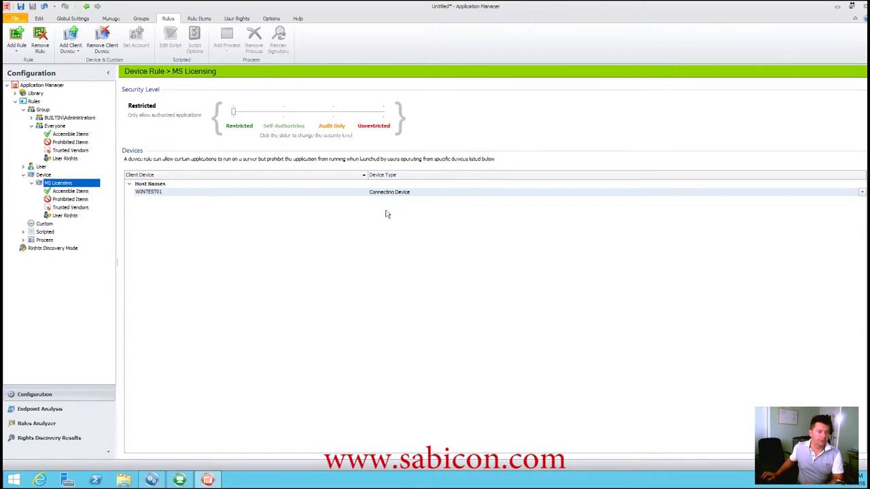
- Add client device 192.168.1.2 as a Connecting Device and check both device entries
right_click(171, 213)
mouse_move(219, 216)
left_click(272, 216)
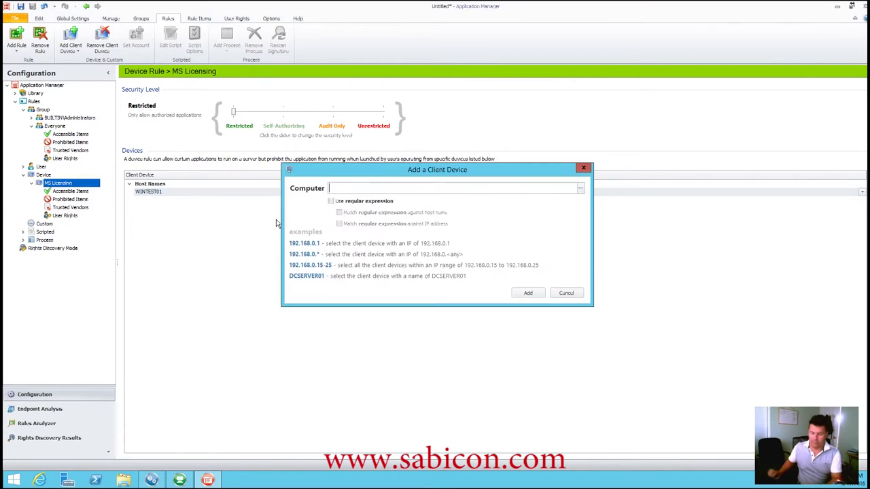
type("192.168")
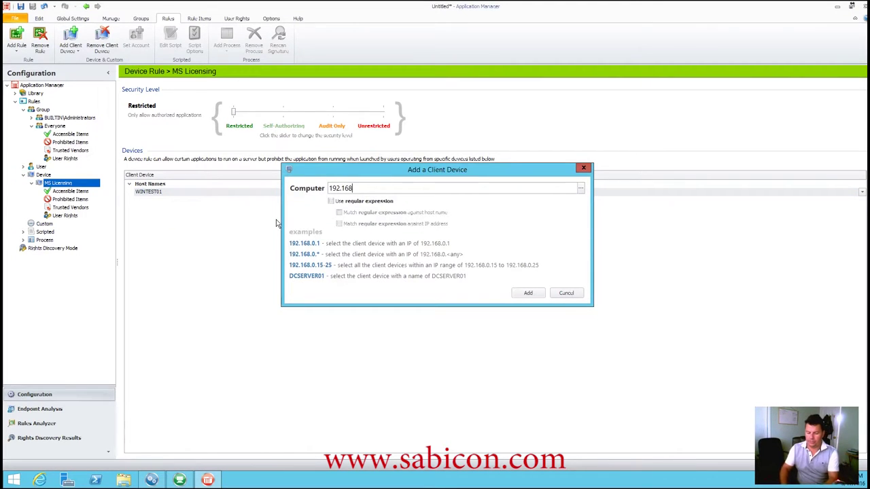
type(".1.2")
key("Return")
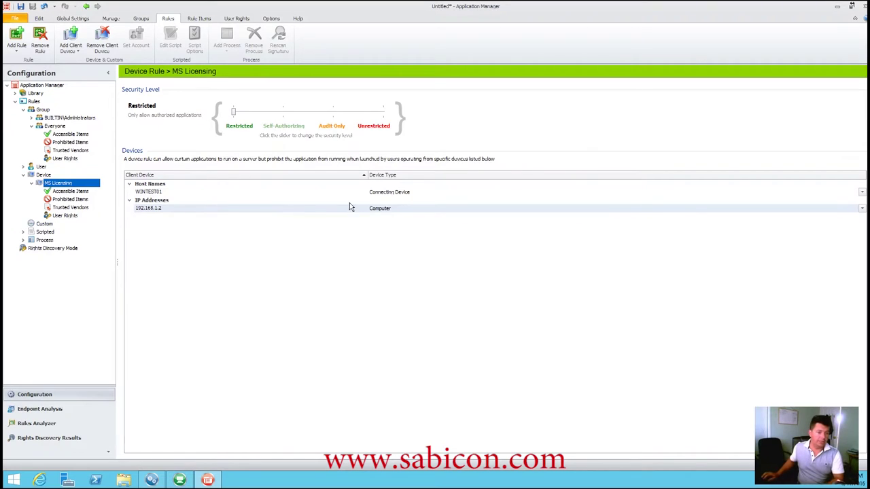
left_click(373, 208)
left_click(384, 220)
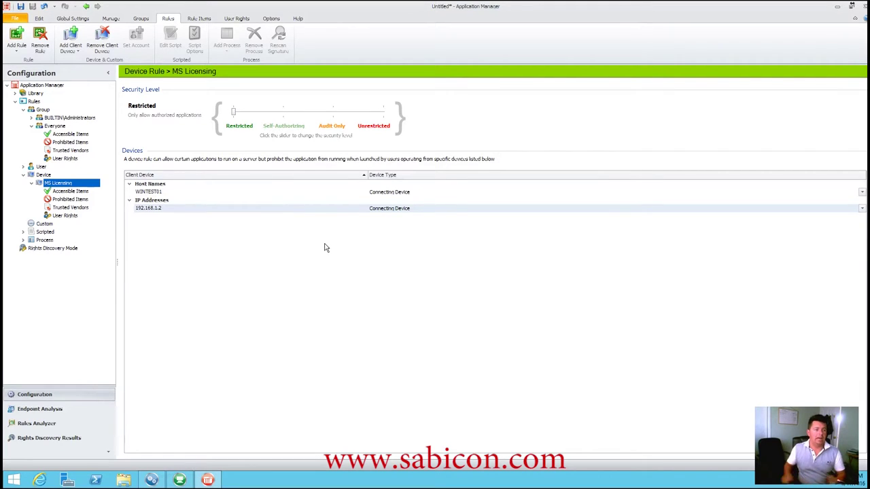
left_click(152, 193)
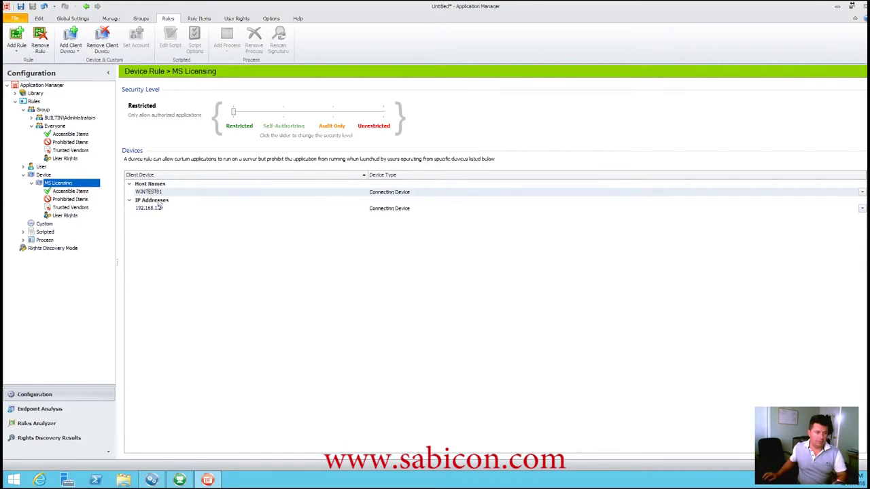
left_click(153, 210)
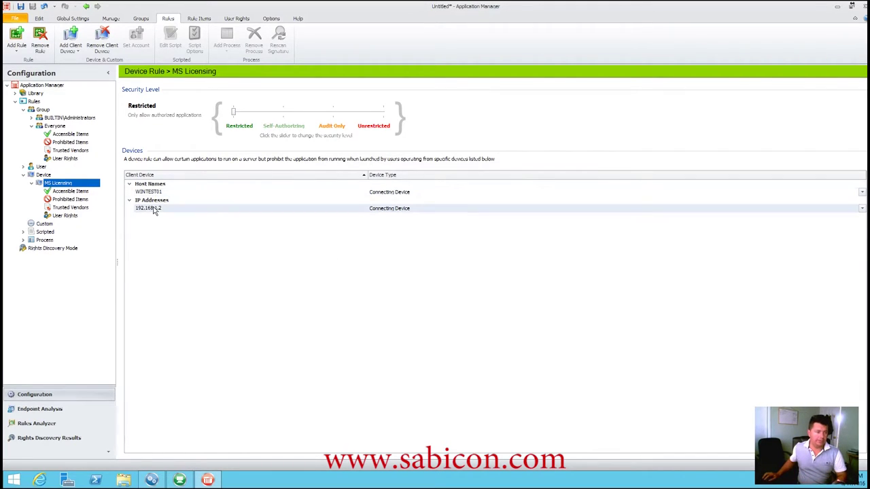
- Allow winword.exe as an MS Licensing accessible file, then show Everyone's prohibited items
left_click(70, 191)
right_click(153, 150)
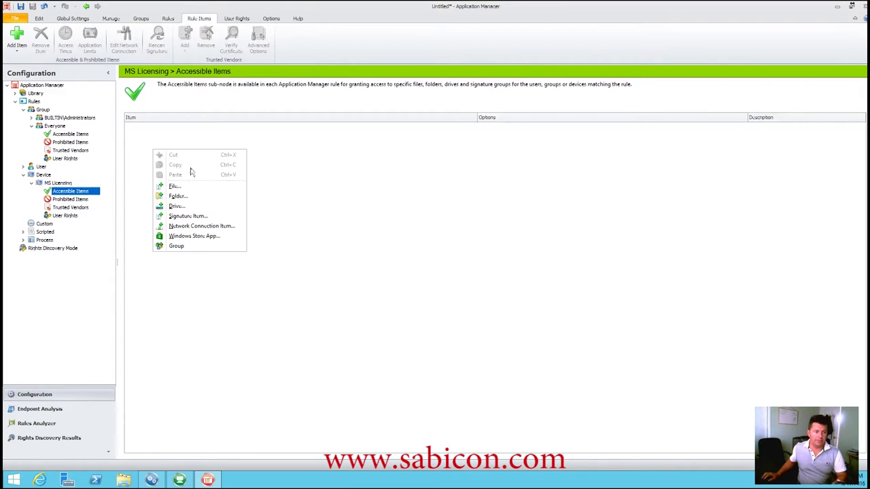
left_click(189, 187)
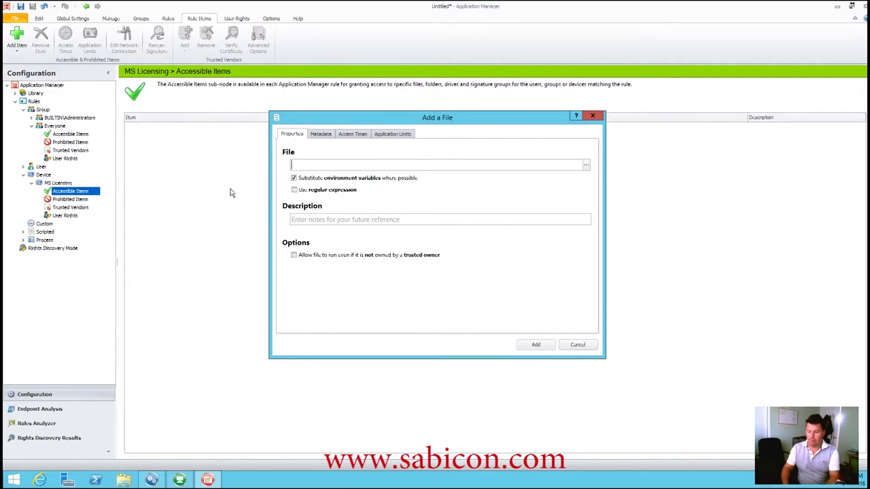
type("winword.exe")
key("Return")
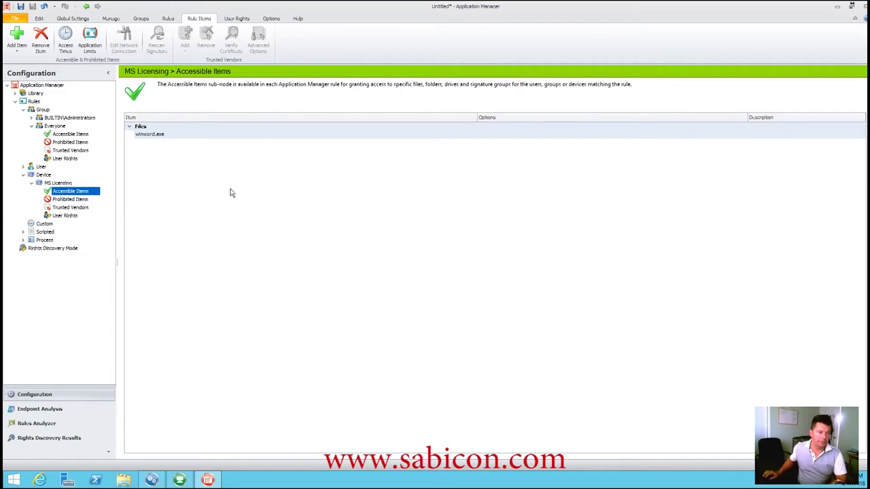
left_click(66, 136)
left_click(69, 142)
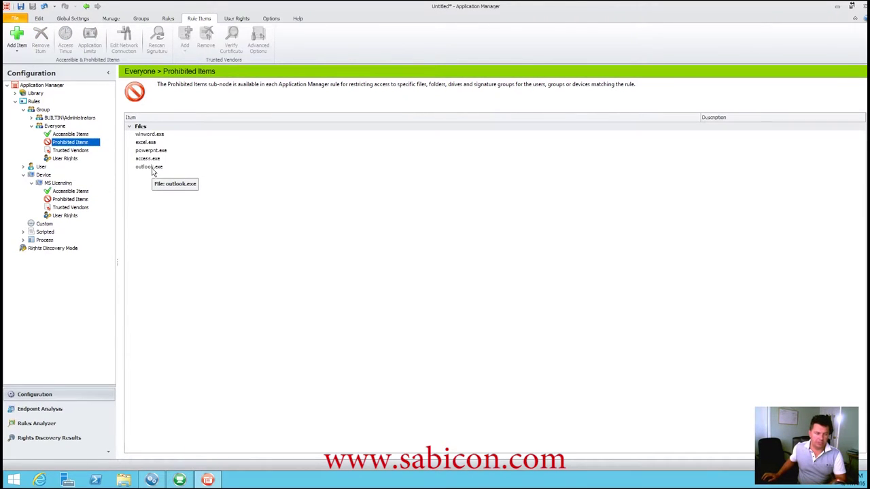
- Go back to the MS Licensing device rule and select its WINTEST01 and 192.168.1.2 entries
left_click(70, 191)
left_click(62, 183)
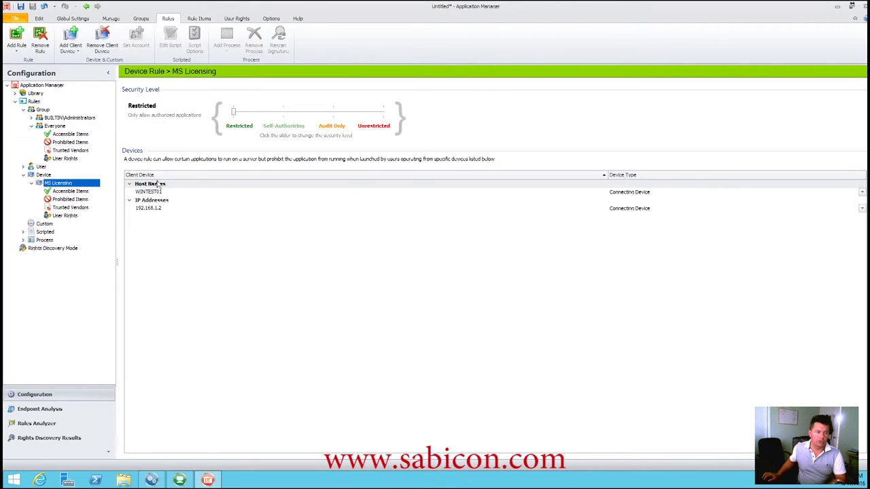
left_click(149, 193)
left_click(159, 211)
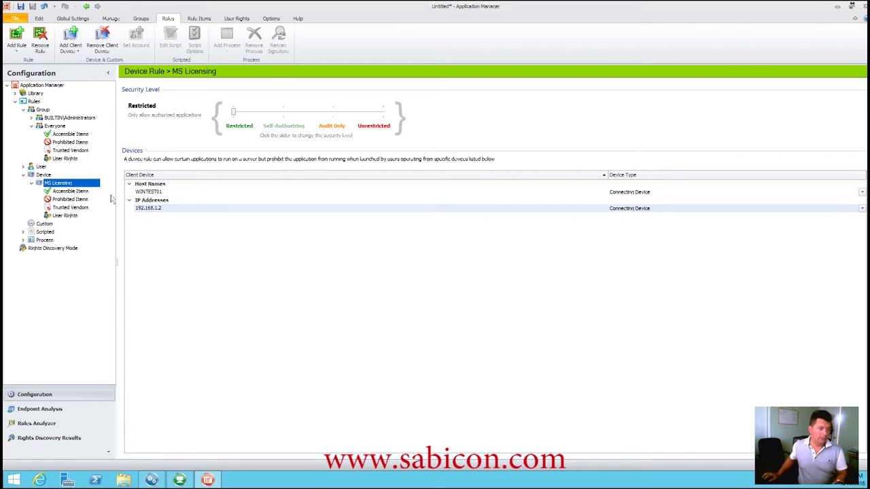
- Open the MS Device Licensing scripted rule's script editor and move it left
left_click(31, 184)
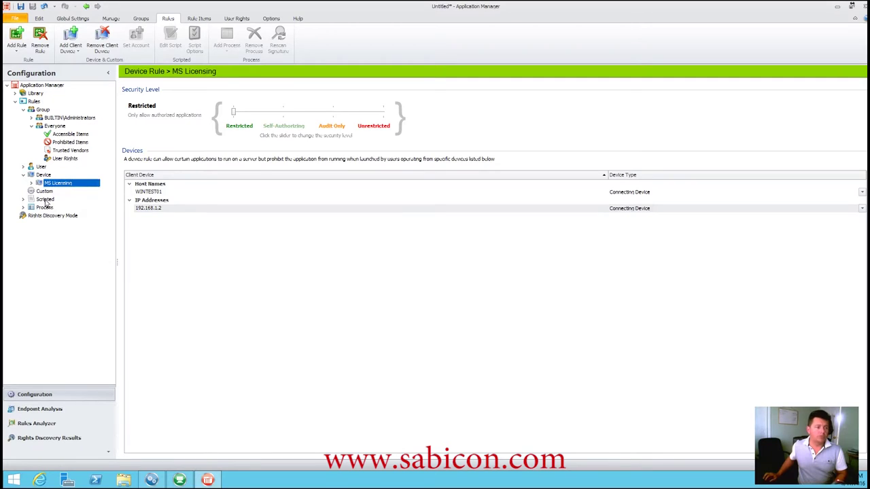
left_click(45, 199)
left_click(22, 202)
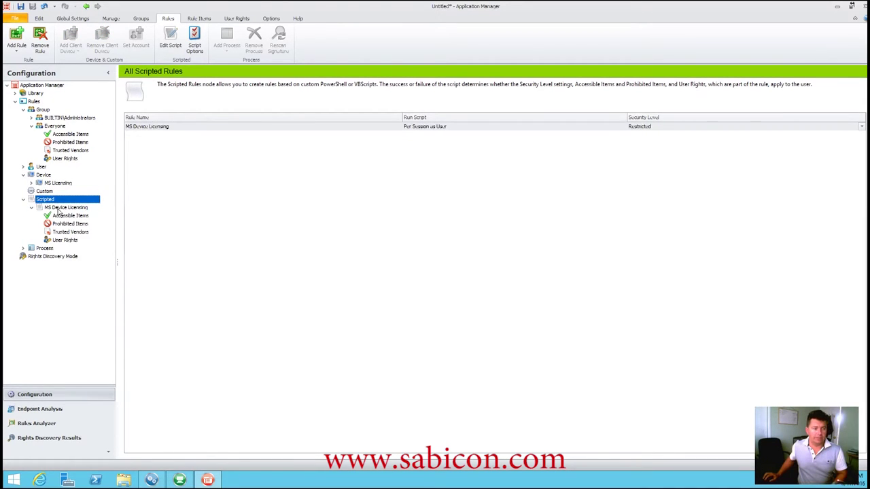
left_click(62, 207)
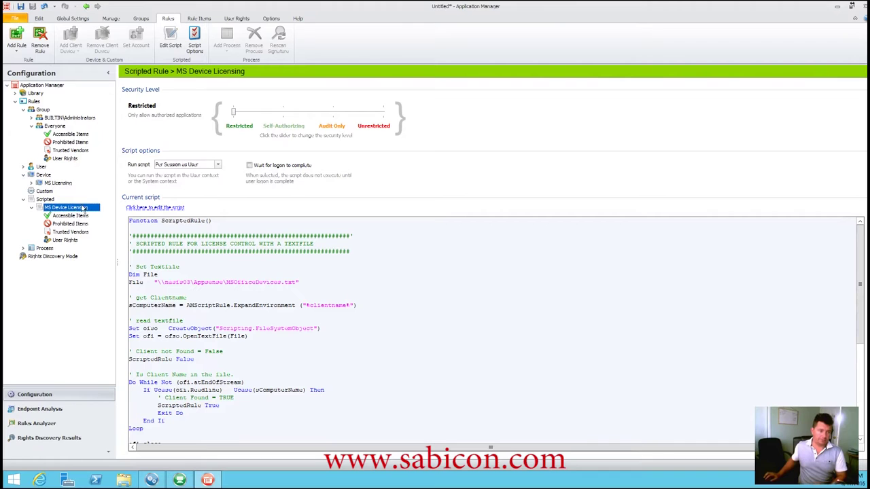
left_click(83, 208)
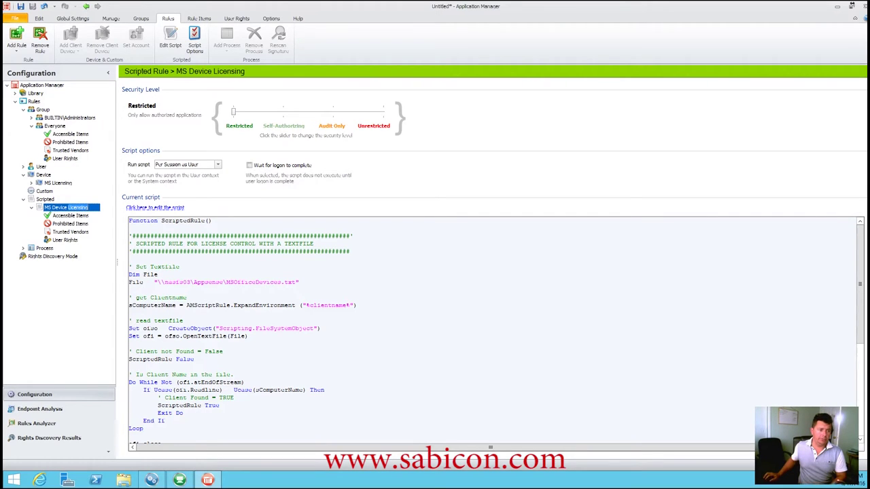
left_click(145, 208)
left_click_drag(373, 105, 294, 96)
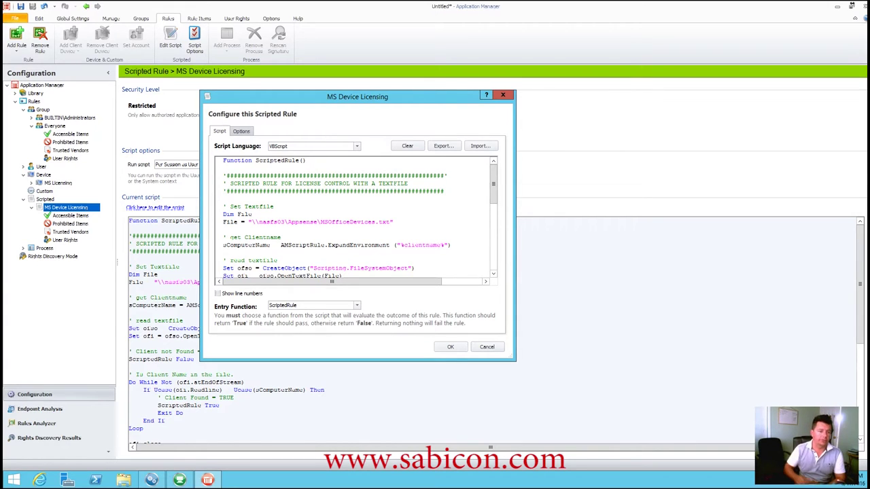
- Review the script's device-list path and client-name lines, keep VBScript, and confirm with OK
left_click_drag(258, 222, 414, 223)
left_click(251, 245)
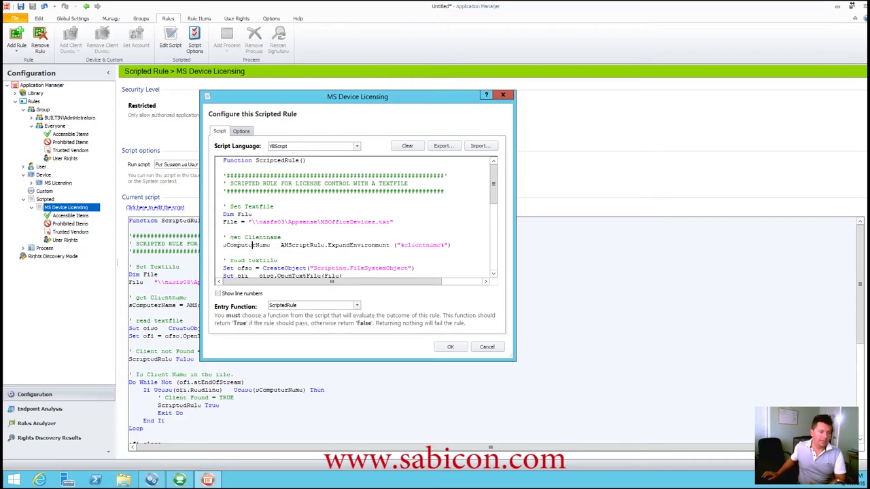
left_click_drag(226, 246, 452, 245)
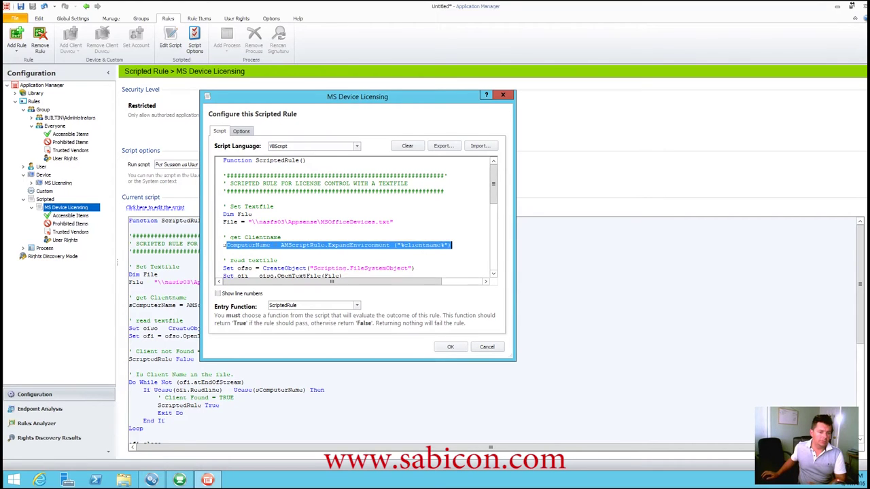
left_click(454, 250)
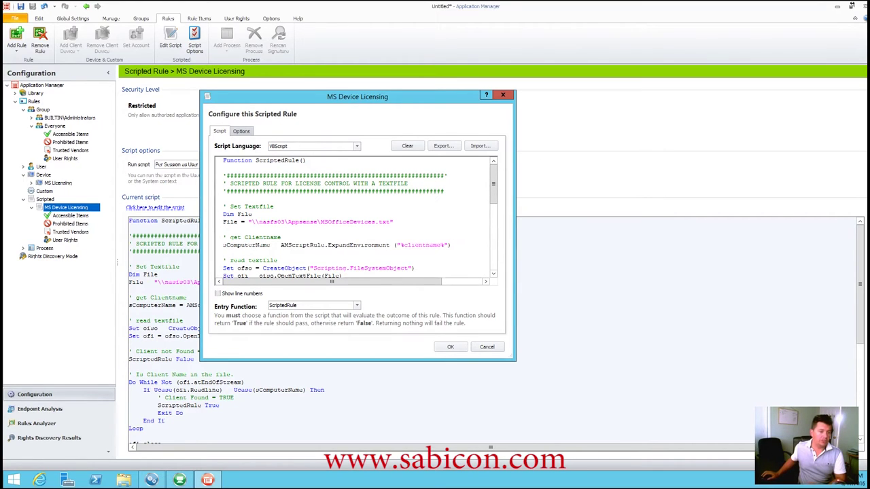
scroll(360, 217, "down", 4)
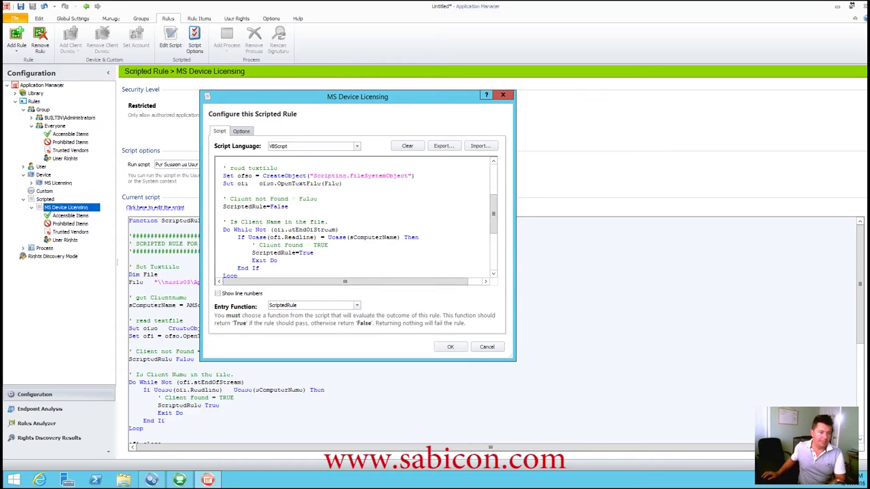
left_click(294, 146)
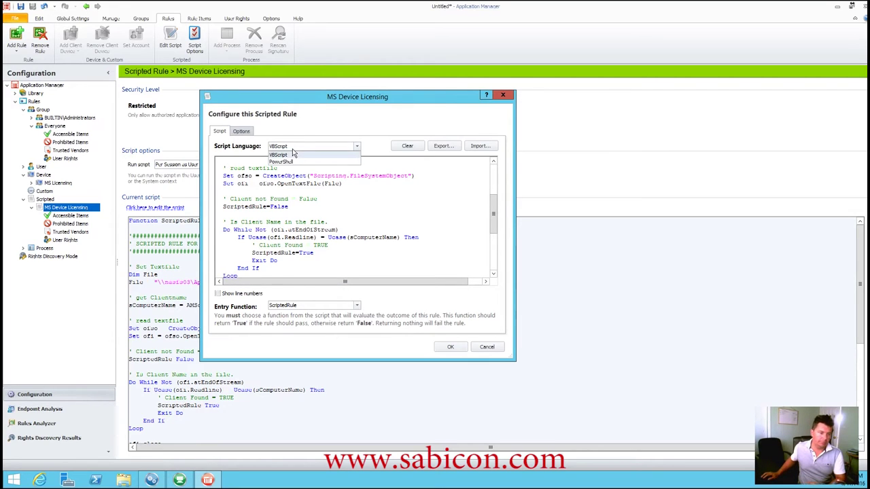
left_click(373, 125)
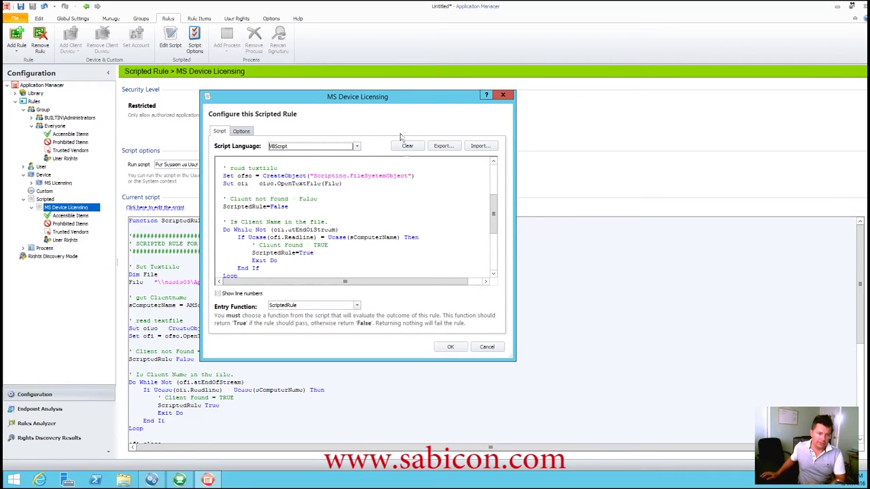
left_click(448, 347)
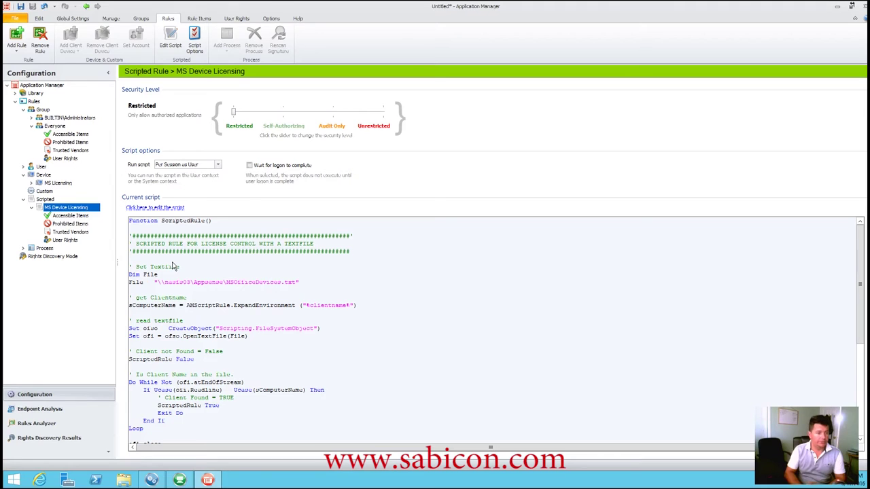
- Show MS Device Licensing's accessible items: winword, excel, powerpnt, outlook and access
left_click(63, 216)
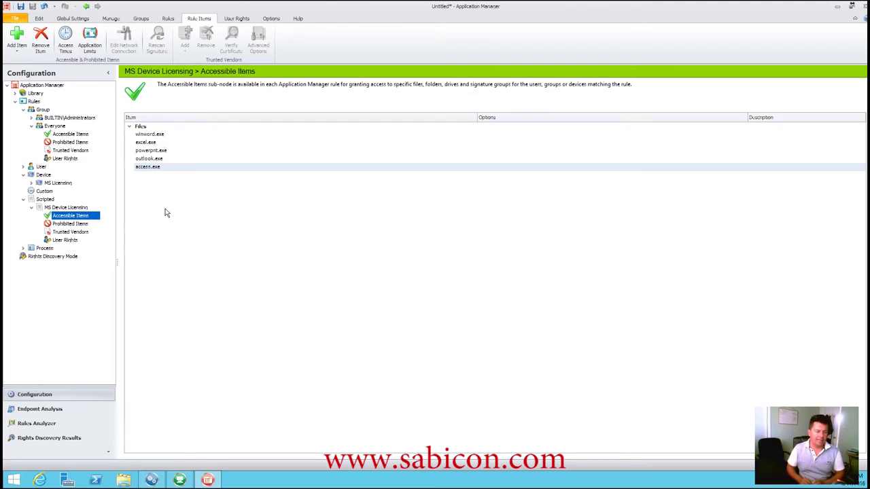
left_click(72, 18)
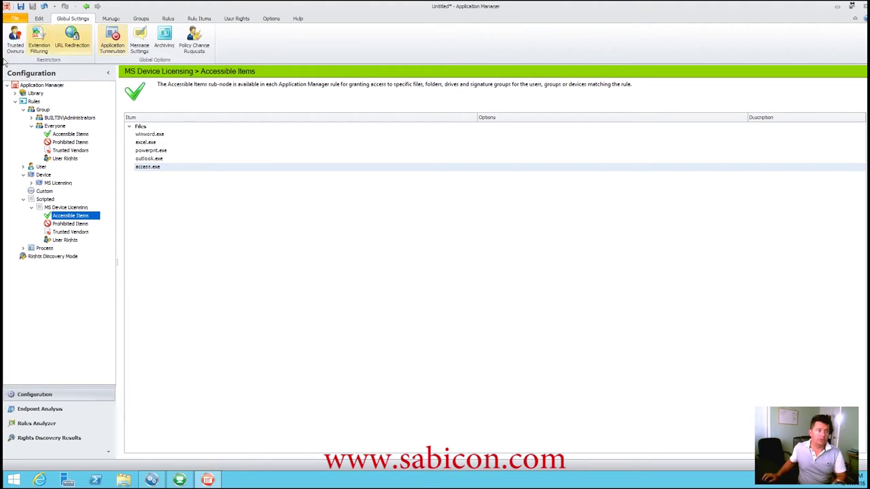
left_click(139, 39)
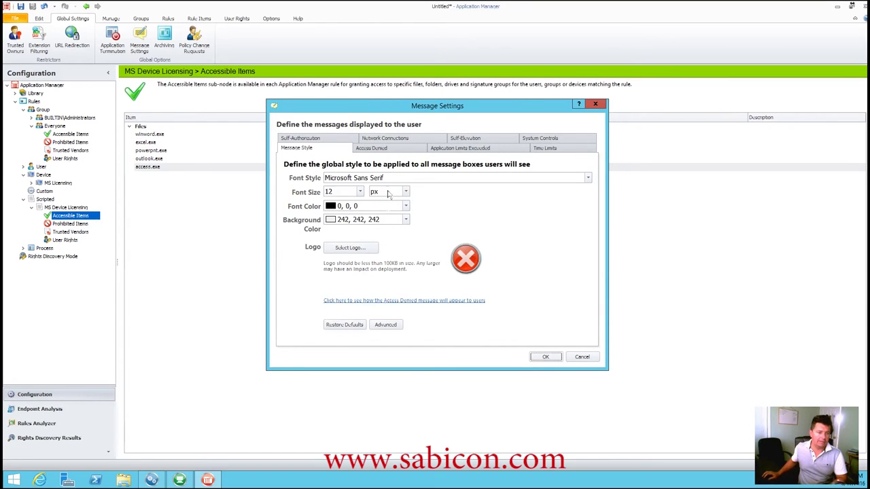
left_click(379, 149)
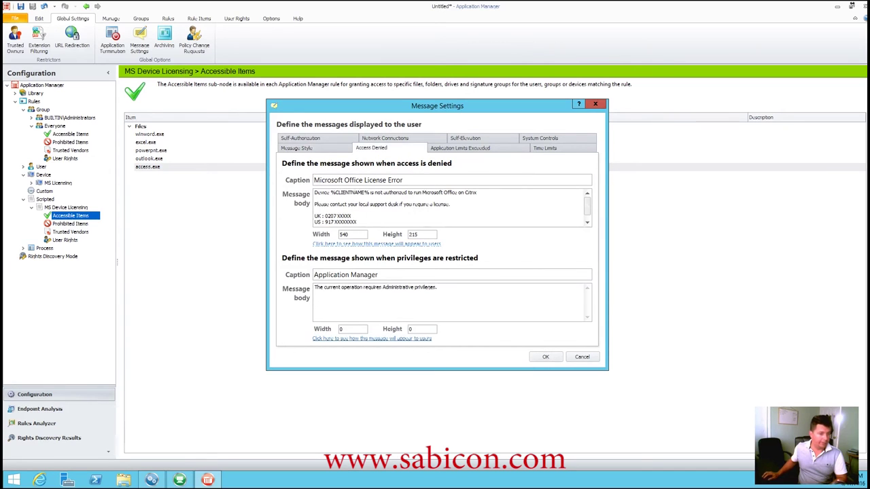
left_click_drag(404, 181, 320, 180)
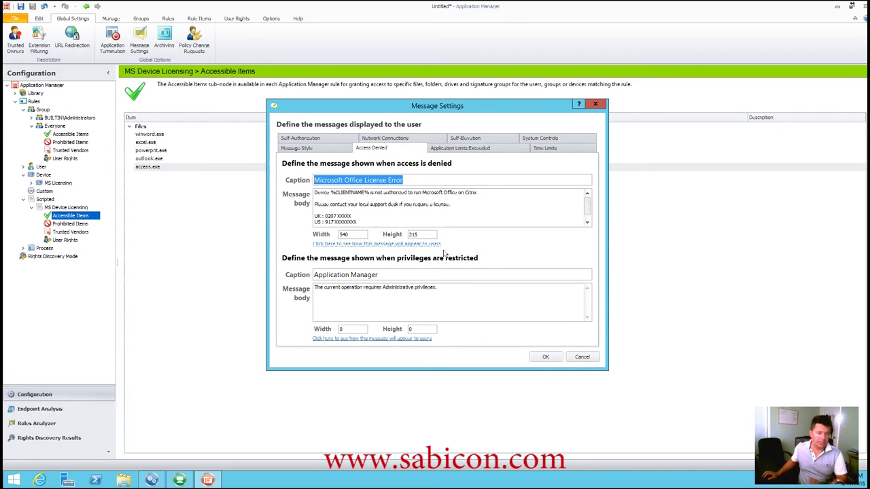
left_click(383, 244)
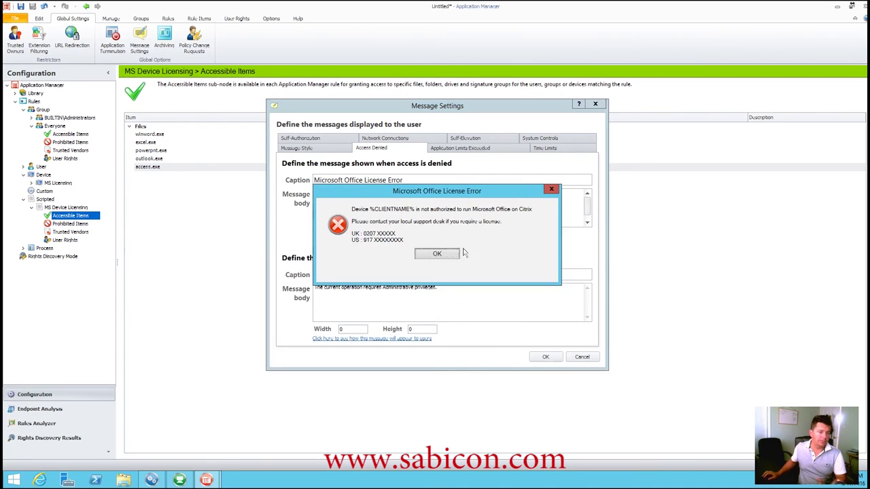
left_click(437, 253)
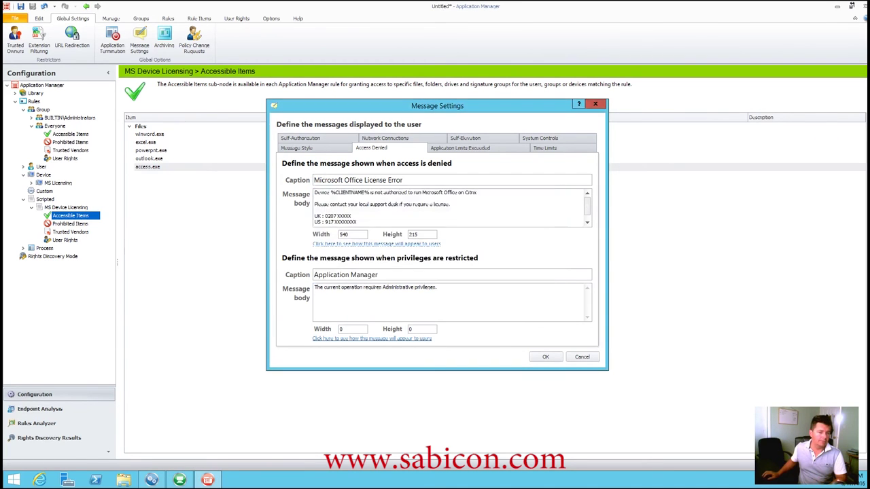
left_click(597, 108)
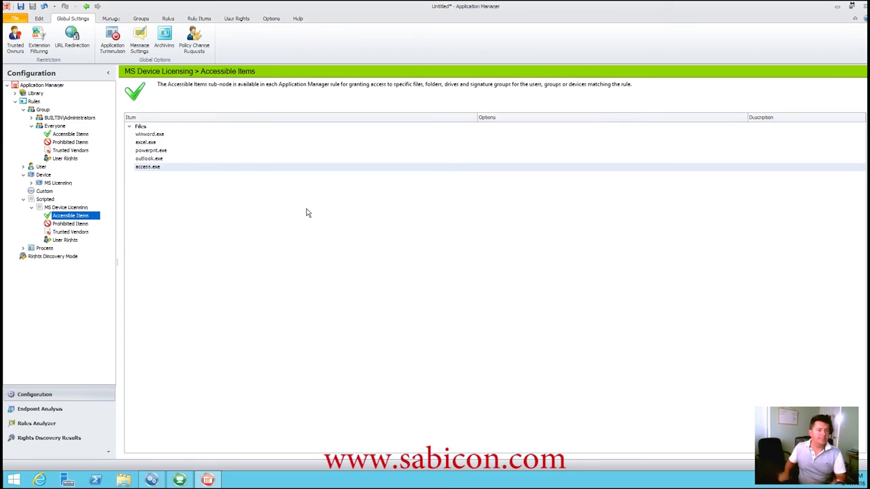